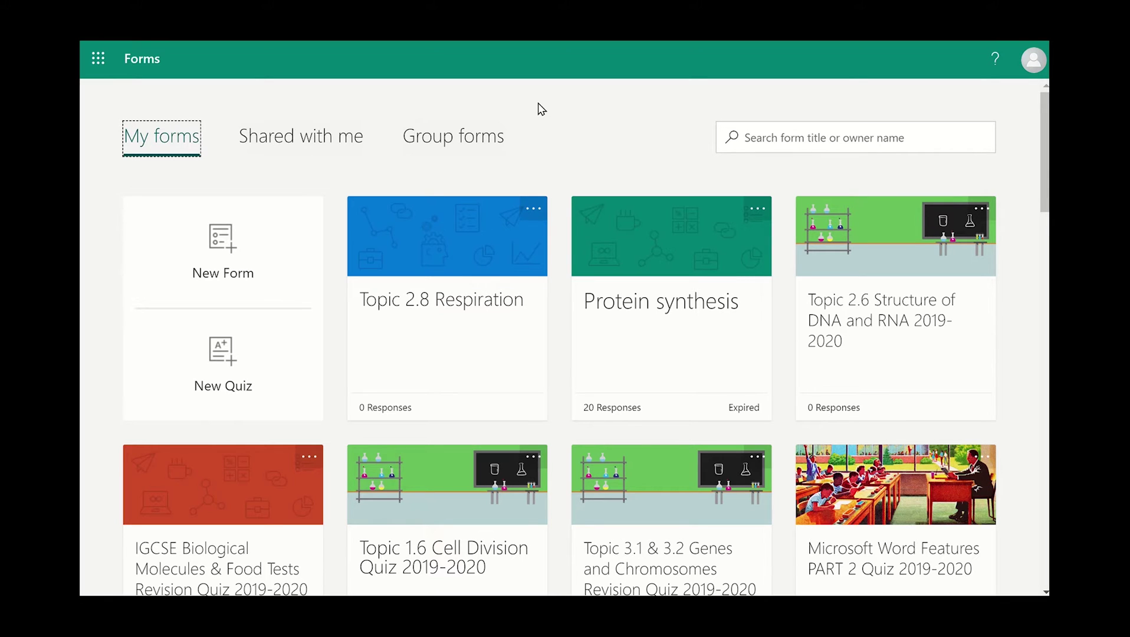
Step: Create a new quiz titled '2.9 Photosynthesis' with a pasted watch-the-video-then-answer description
click(223, 366)
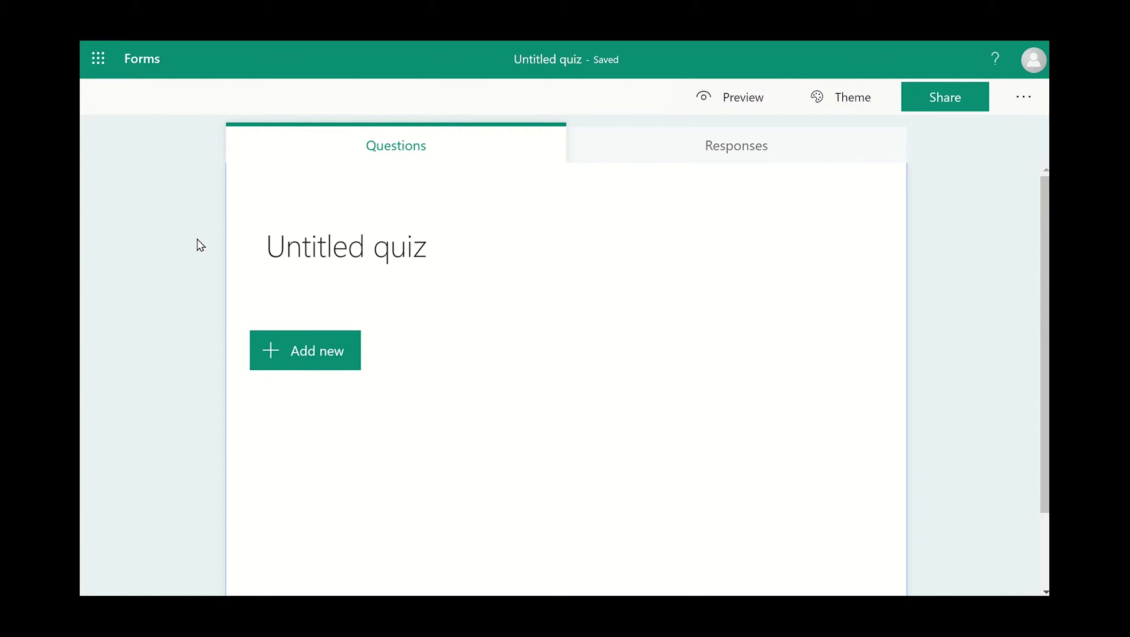
click(307, 245)
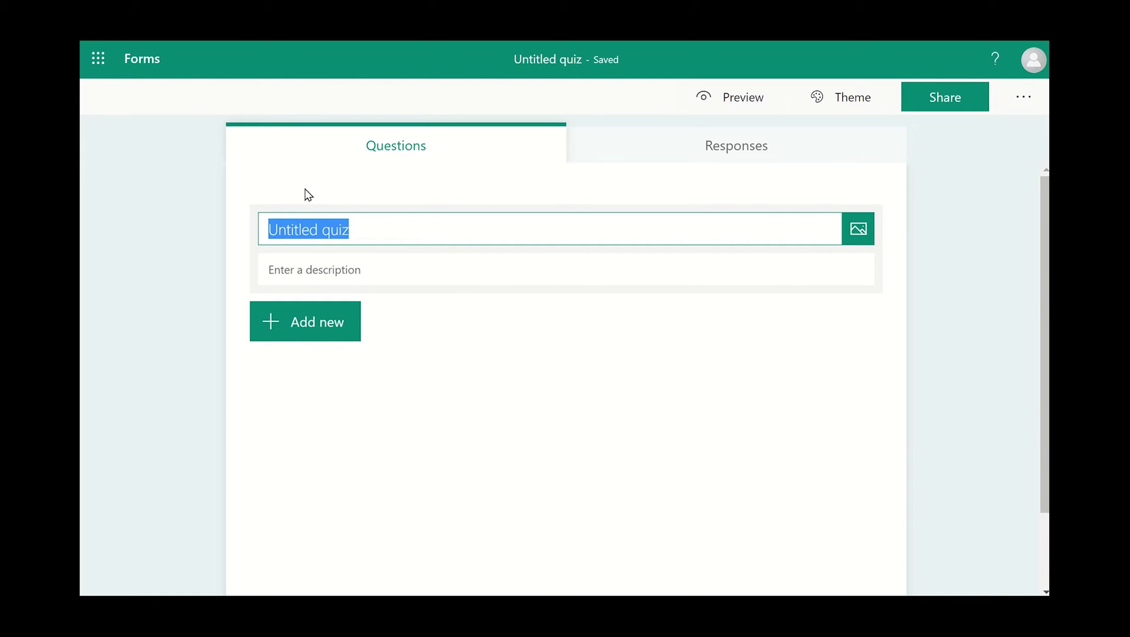
text(2.9 Photosynthesis)
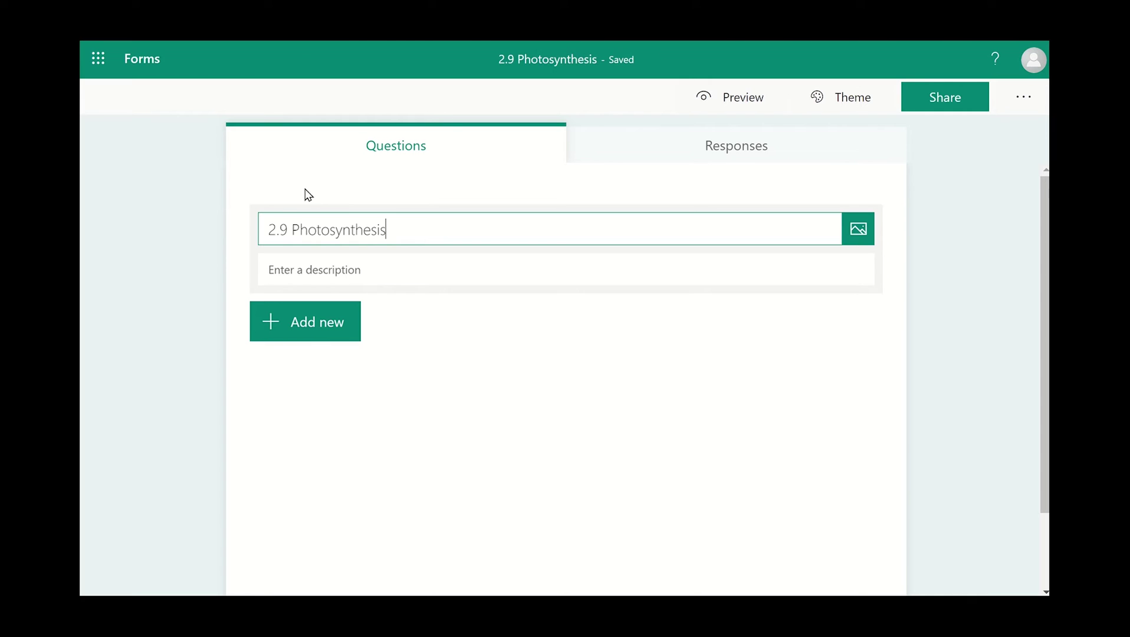
click(278, 265)
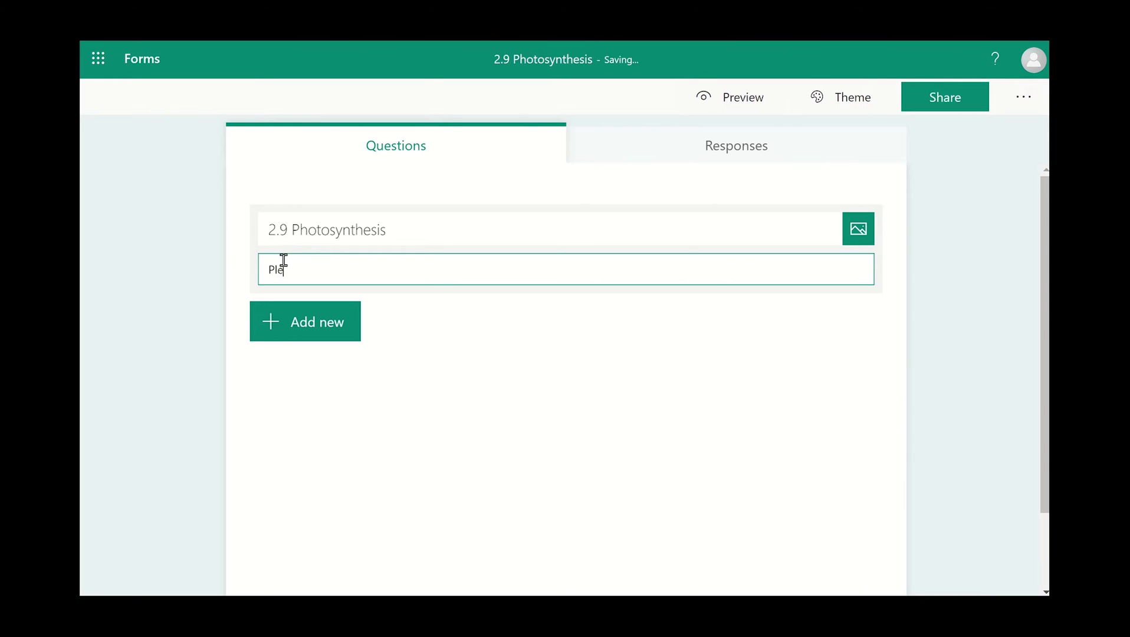
text(Please watch the video below and then answer the questions based on the content you watched.)
click(367, 177)
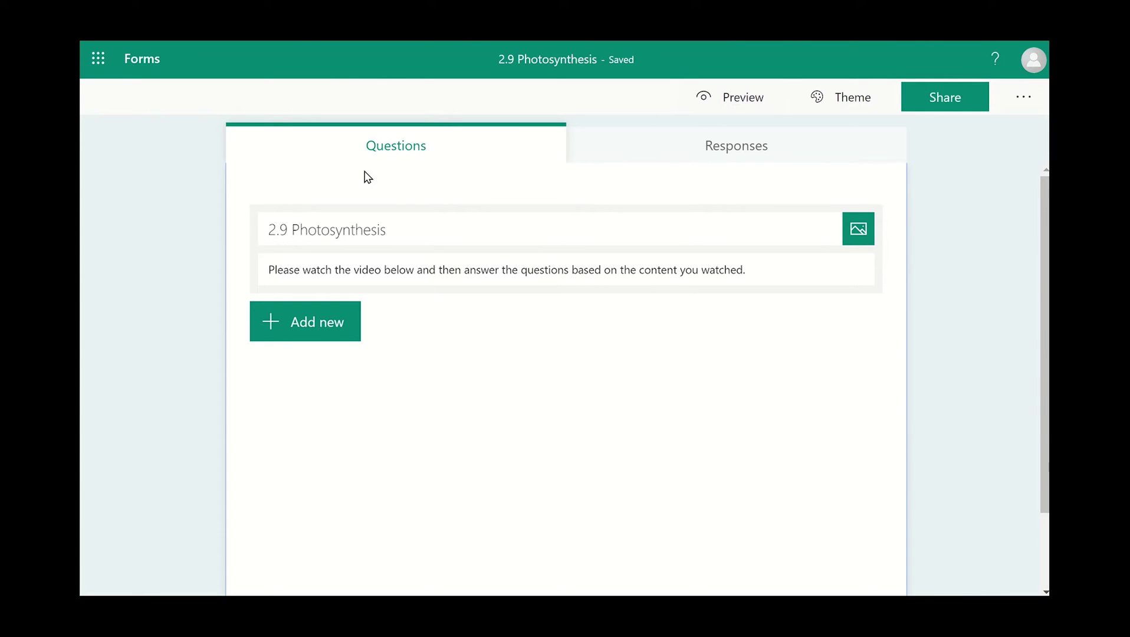
Step: Add a Choice question 'Have you watched the video?' and reselect it for editing
click(328, 321)
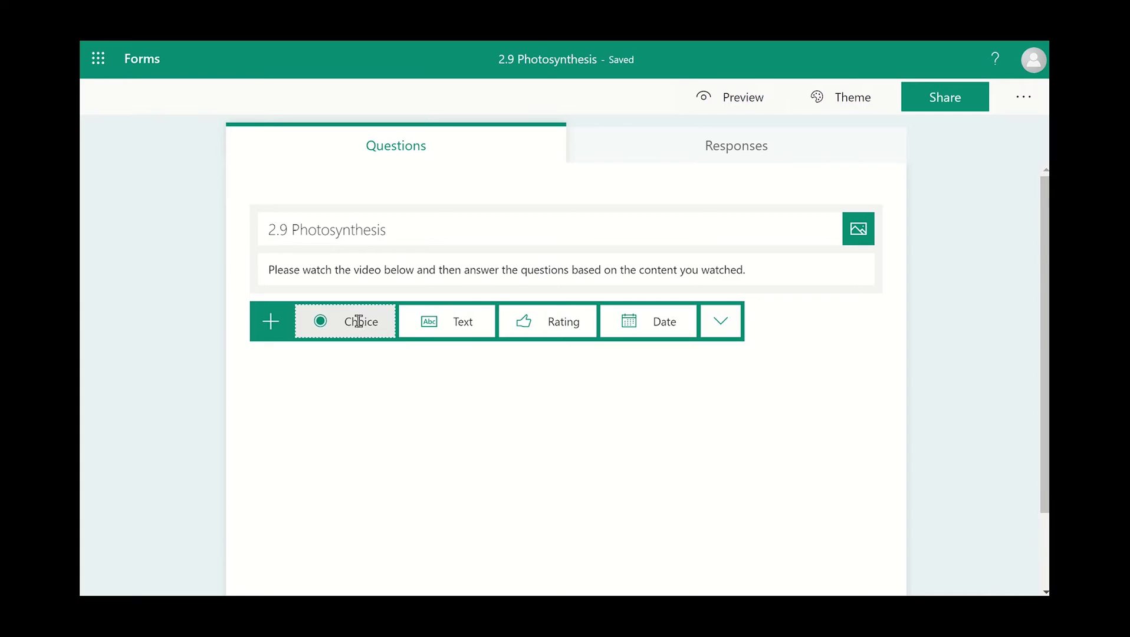
click(353, 320)
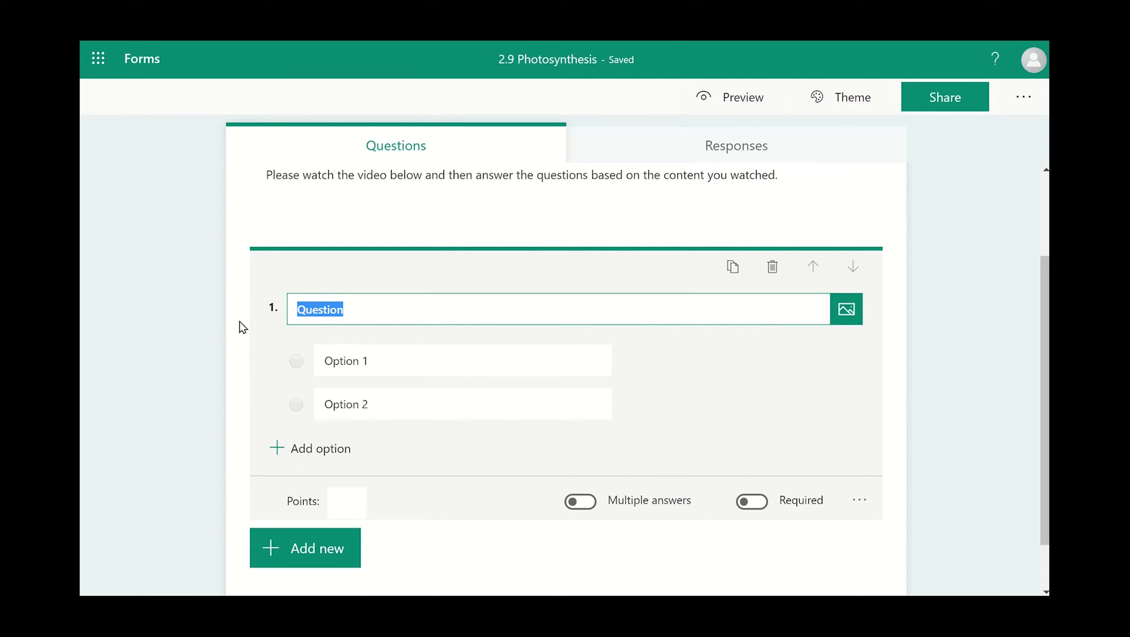
text(Have you watched the video?)
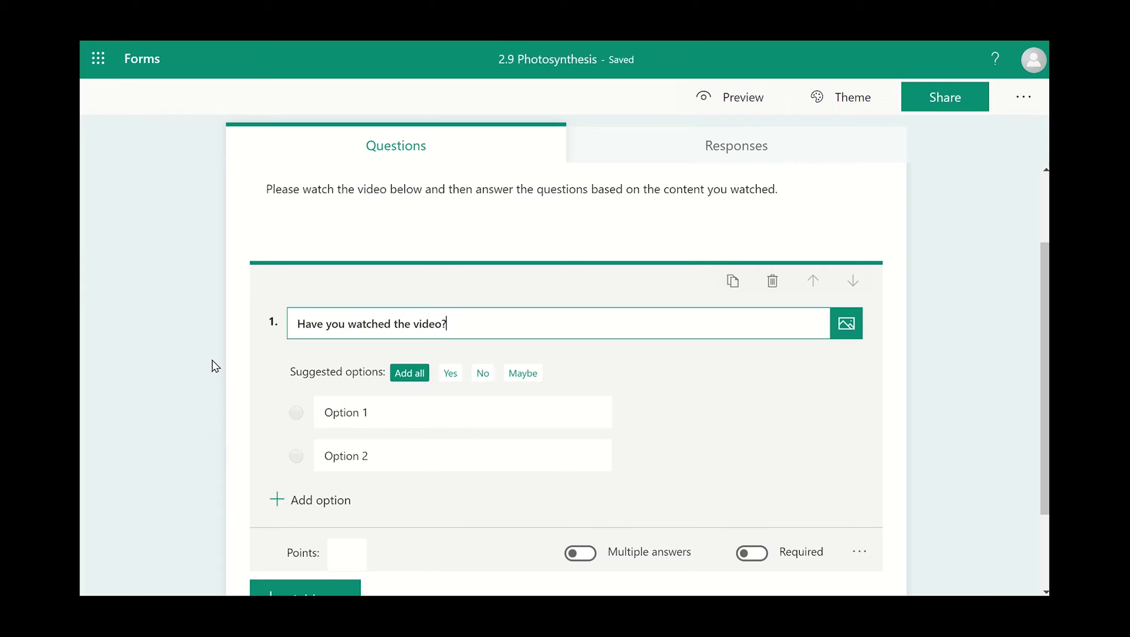
click(213, 366)
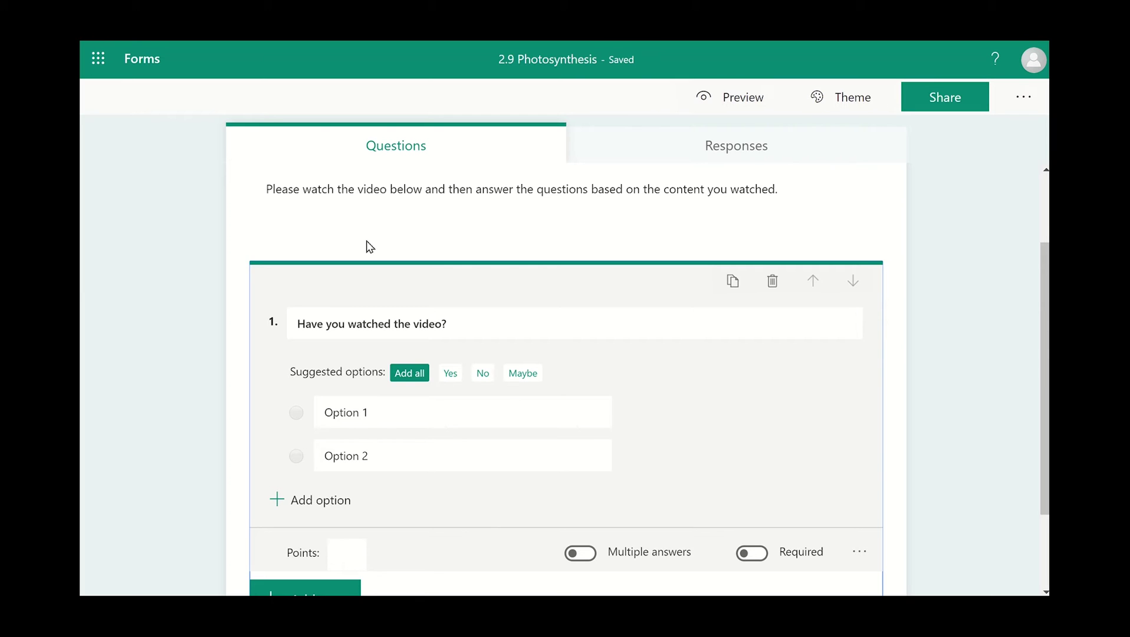
click(513, 324)
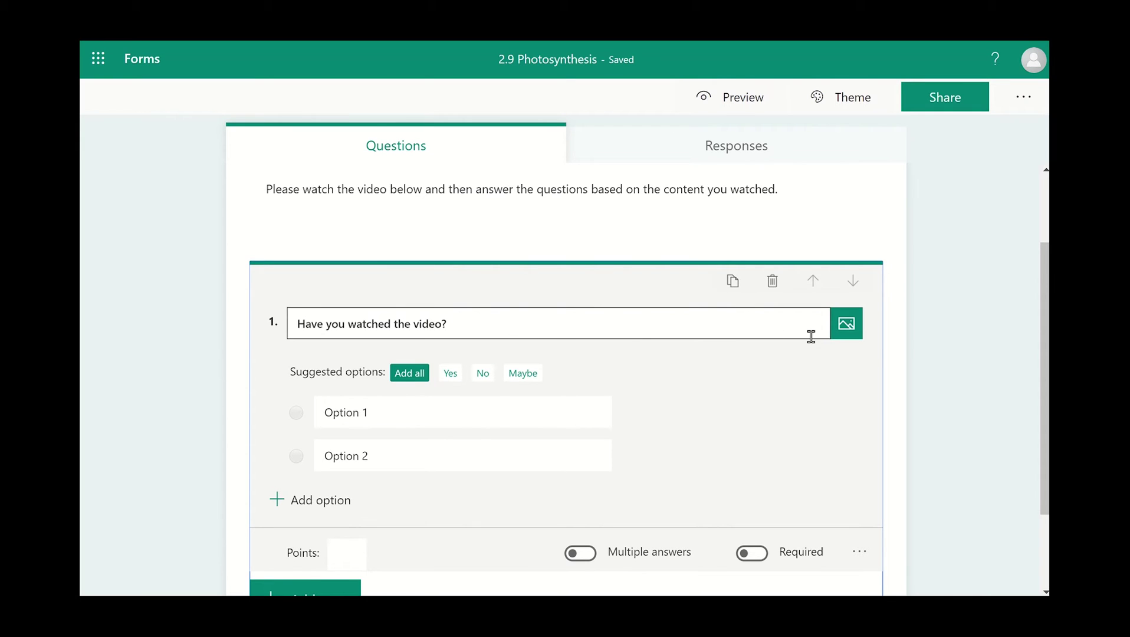
Step: Paste the YouTube link to embed 'Notes for IB Biology Chapter 2.9' in question 1
click(845, 324)
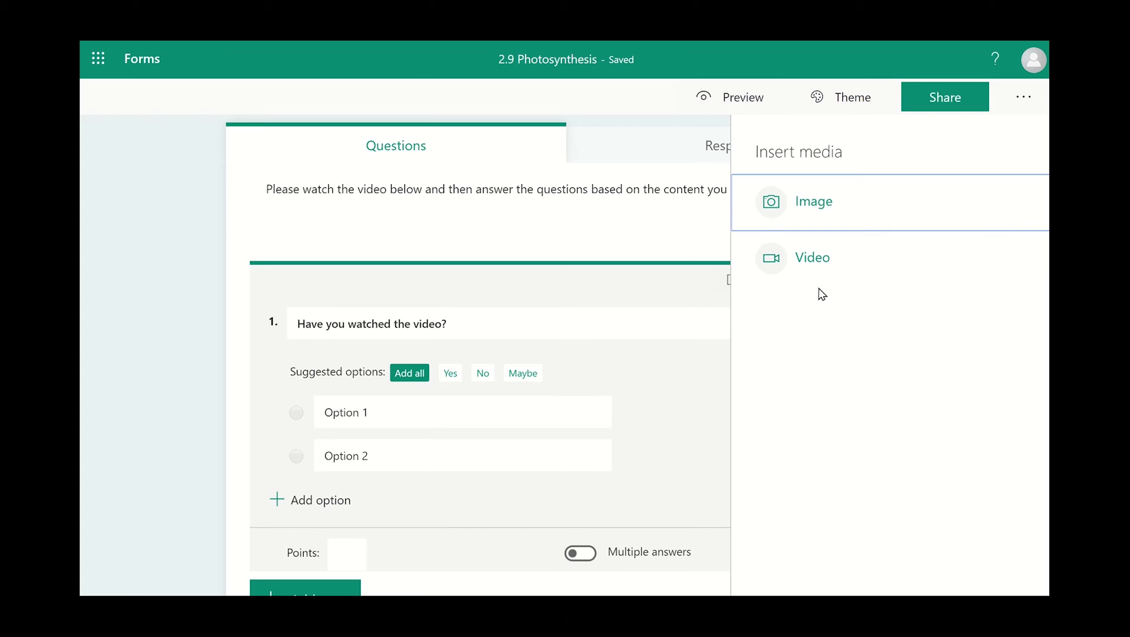
click(810, 258)
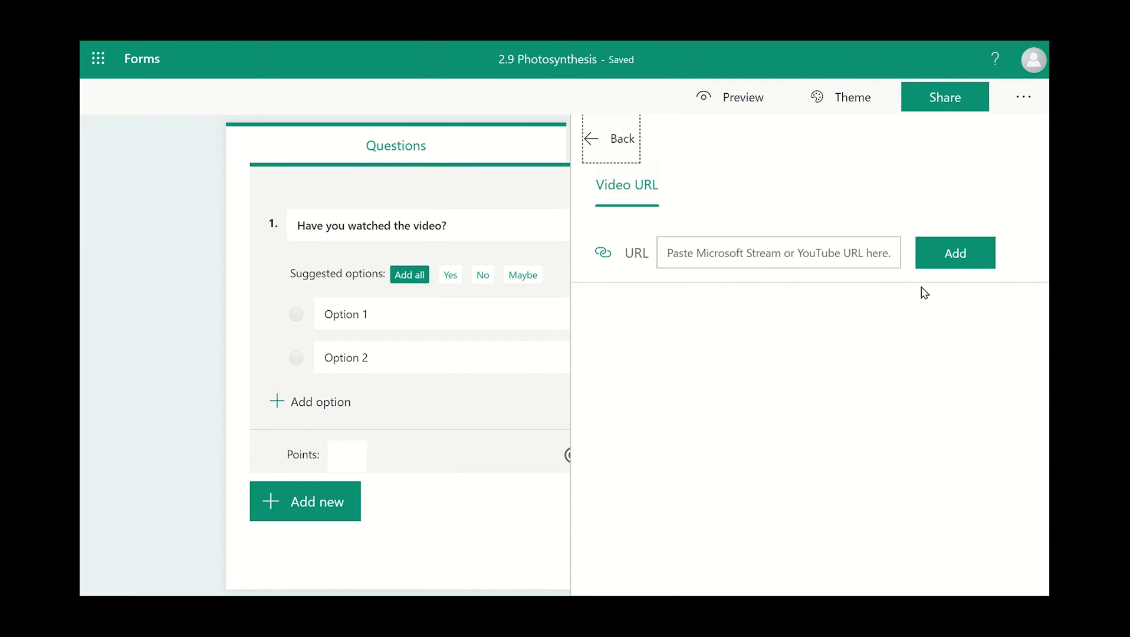
click(759, 253)
right_click(792, 255)
click(831, 375)
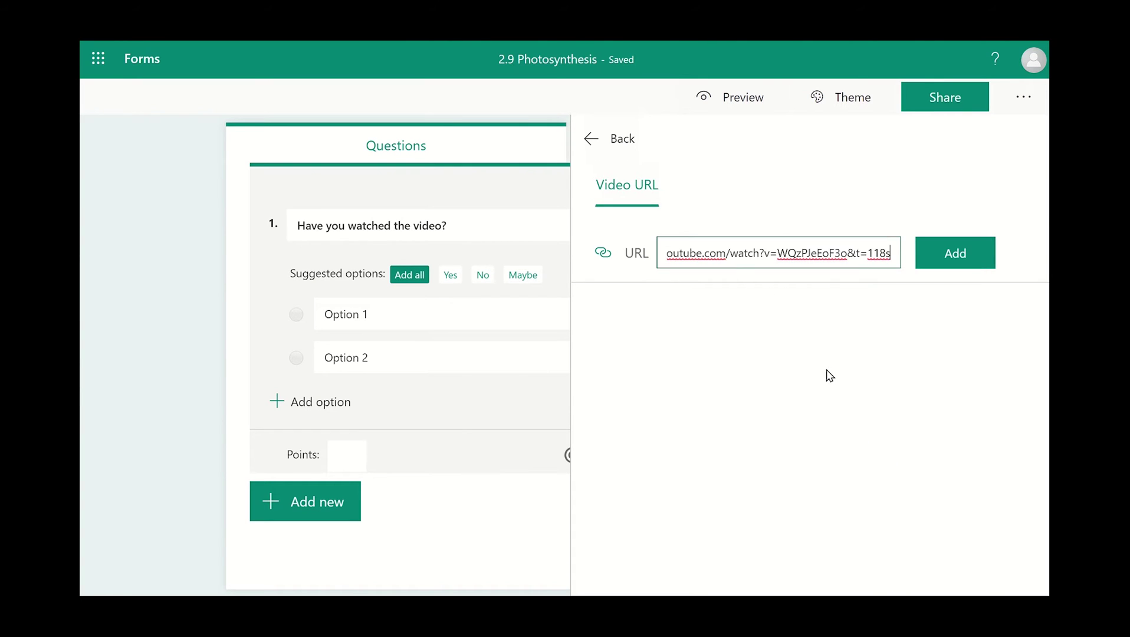
click(942, 258)
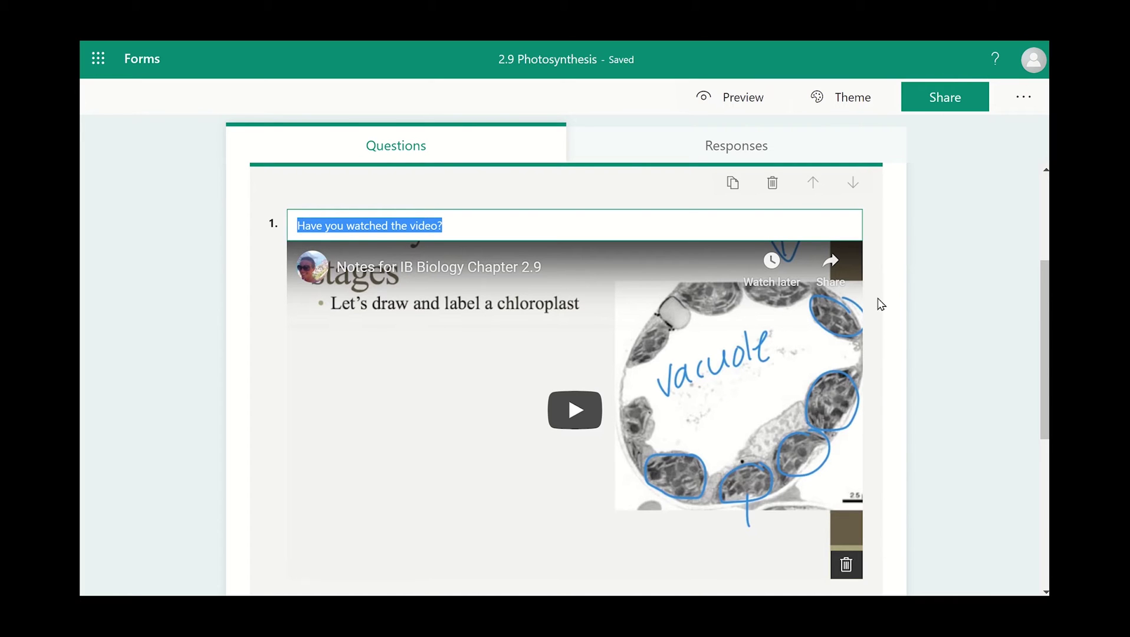
Step: Make 'Yes' question 1's only answer option, deleting Option 2, and mark it required
click(875, 328)
scroll(876, 327, down, 5)
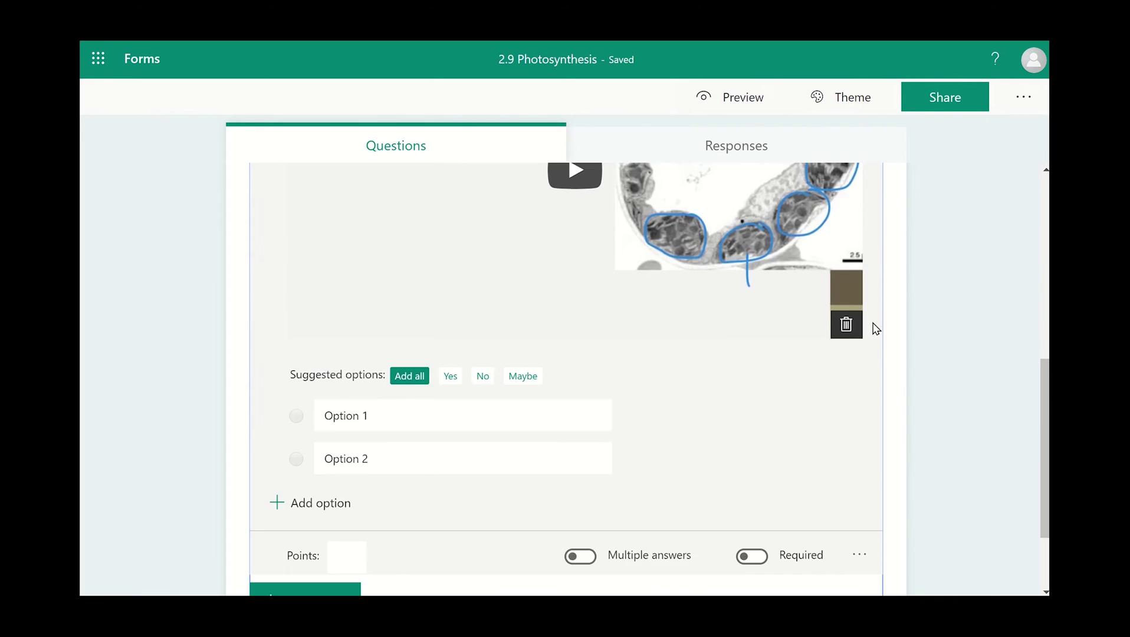
click(423, 413)
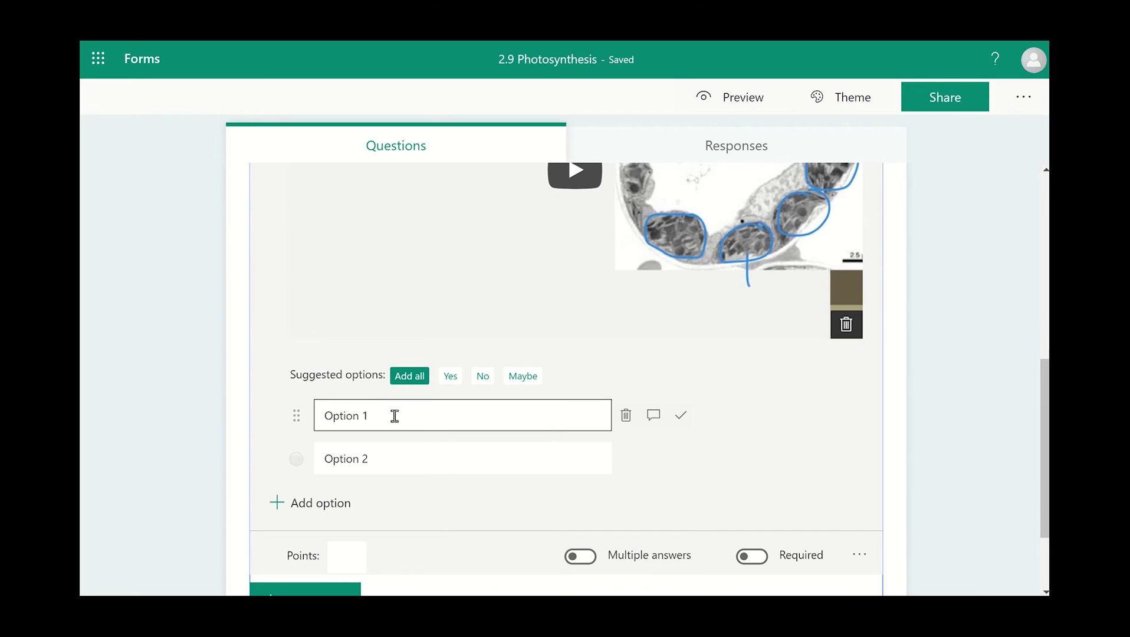
double_click(394, 415)
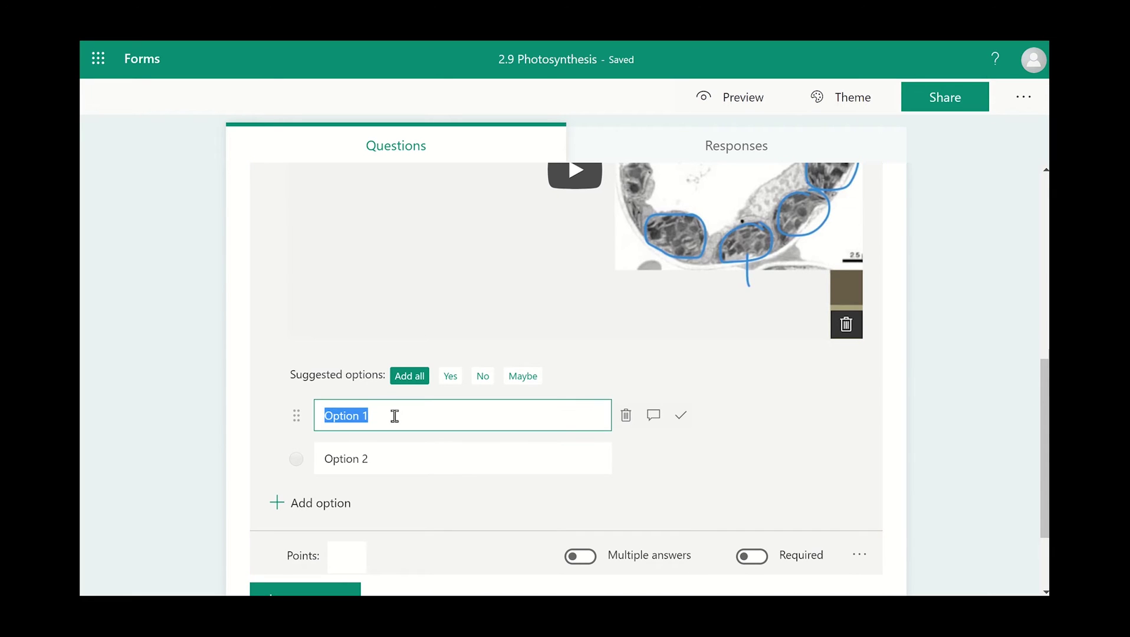
click(452, 377)
click(459, 458)
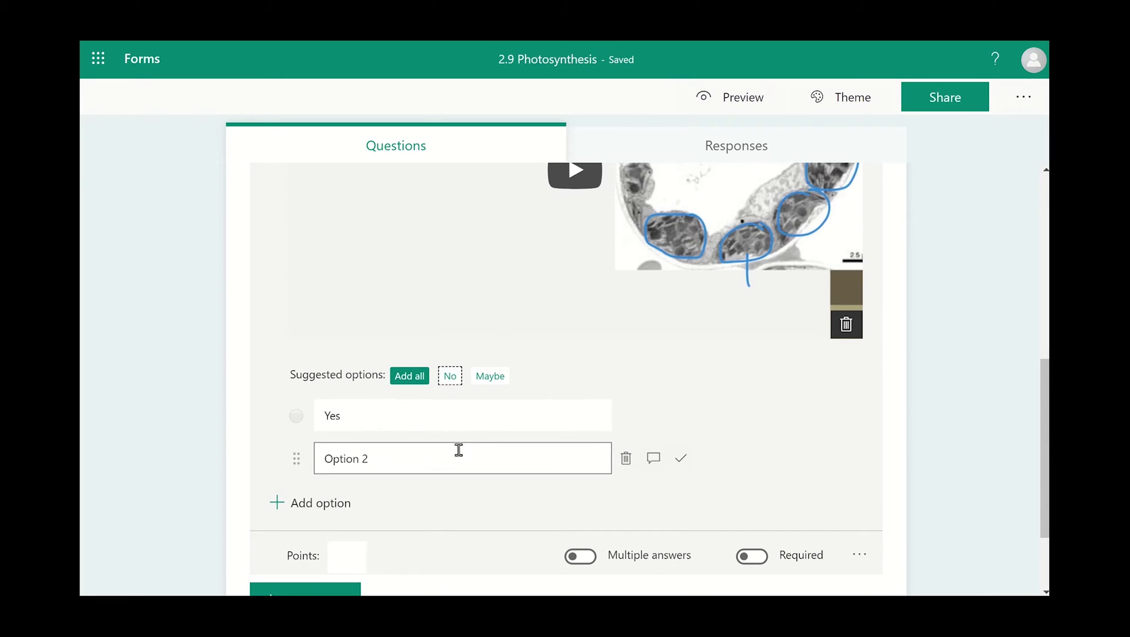
click(623, 458)
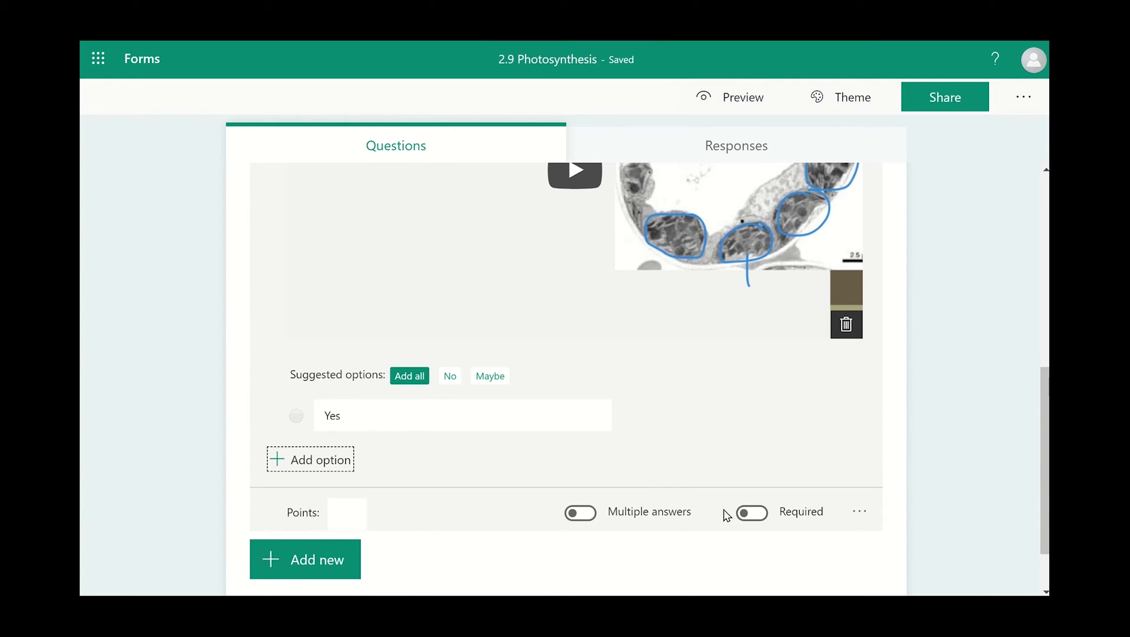
click(750, 512)
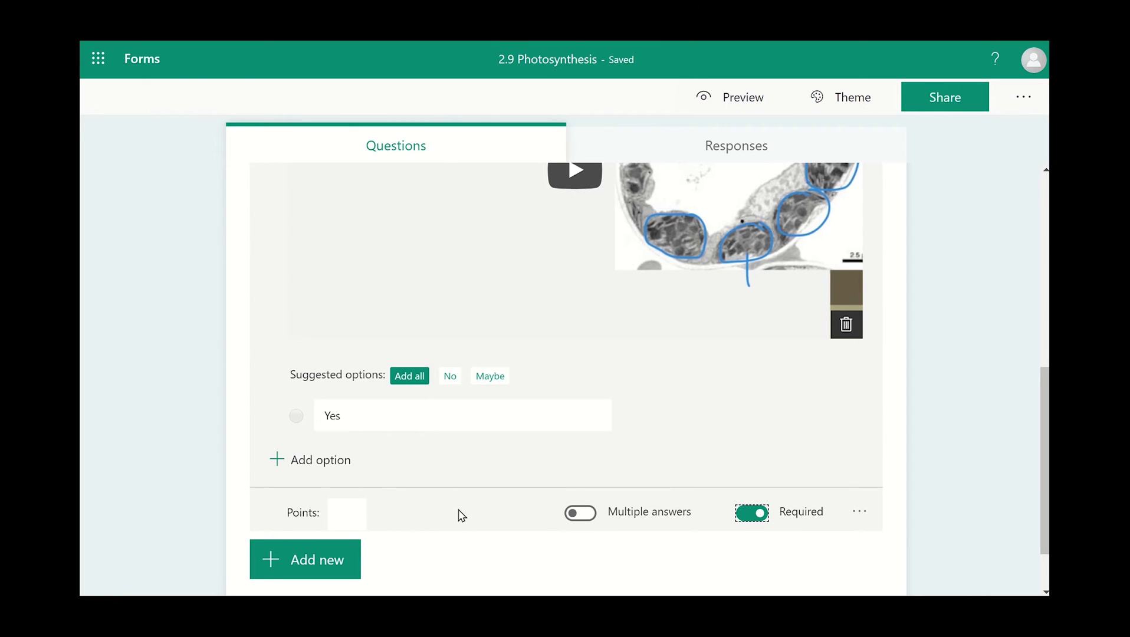
scroll(460, 514, down, 2)
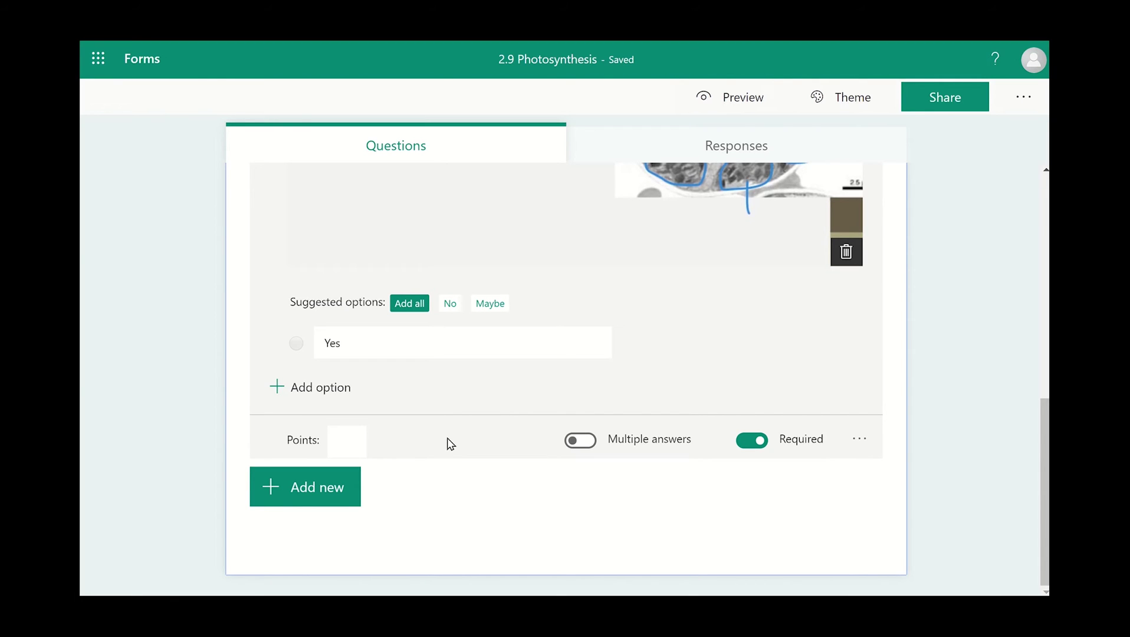
Step: Insert a new section into the quiz from the extra question types
click(315, 499)
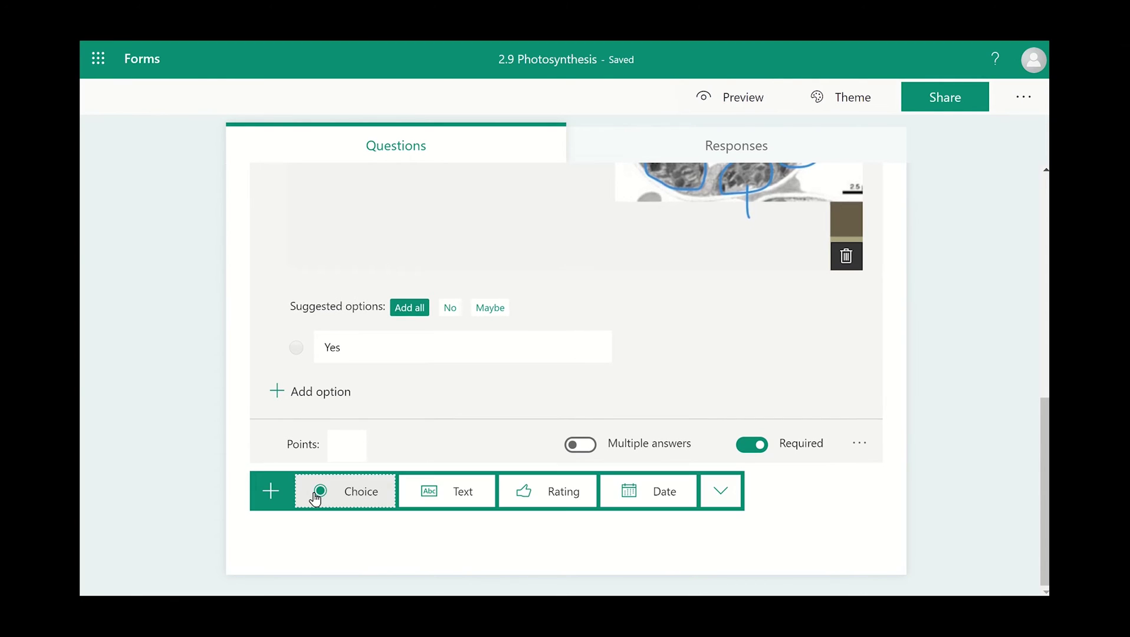
click(721, 496)
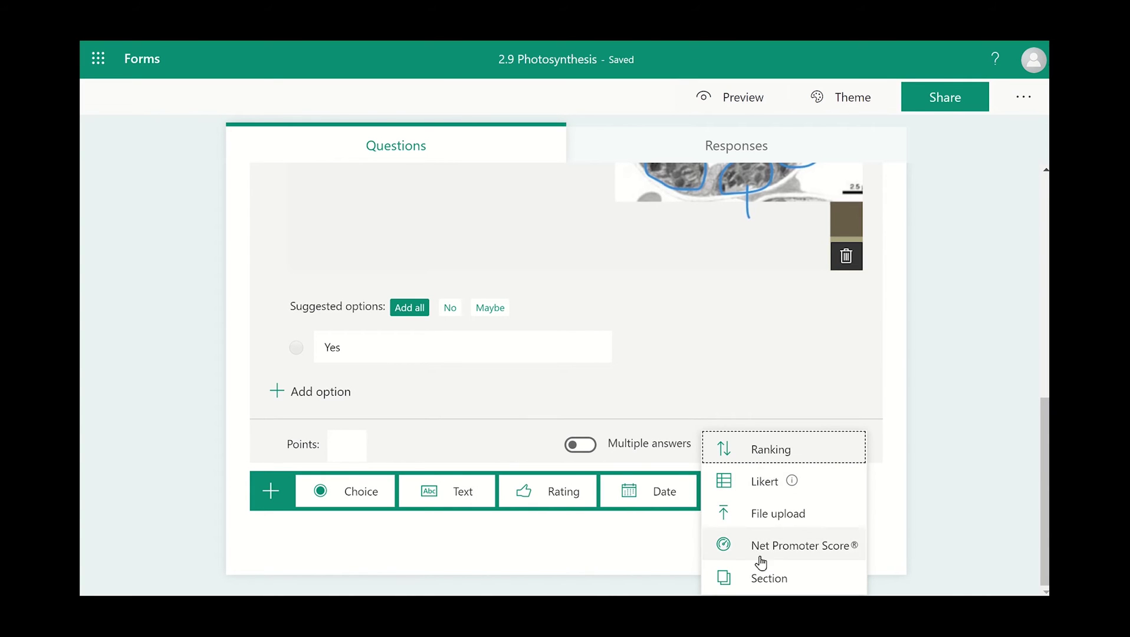
click(769, 578)
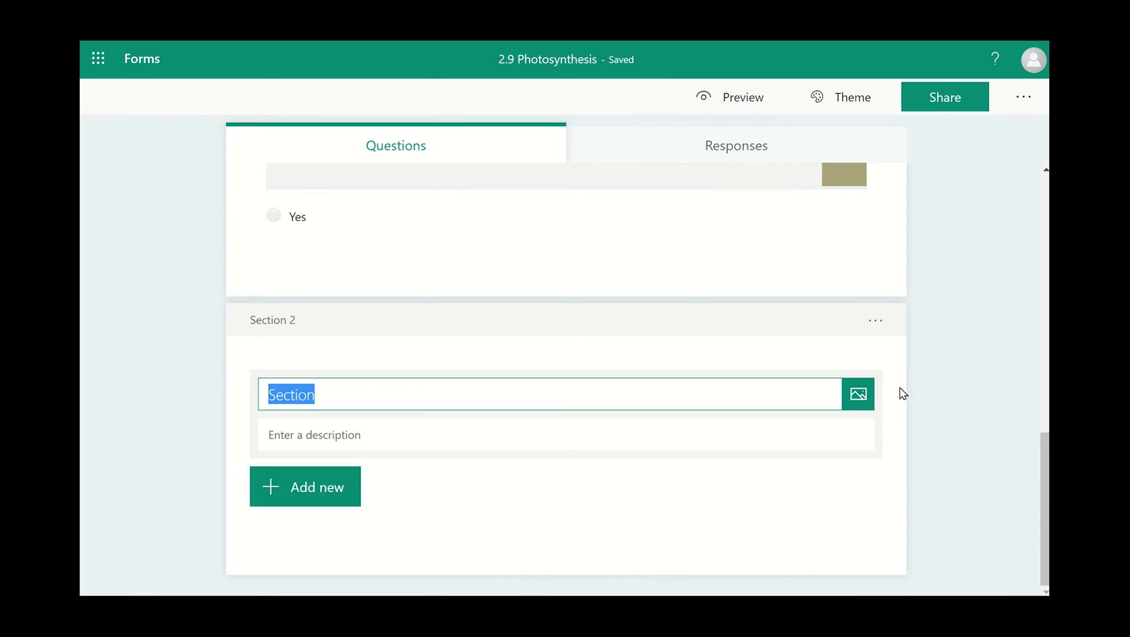
scroll(902, 393, up, 1)
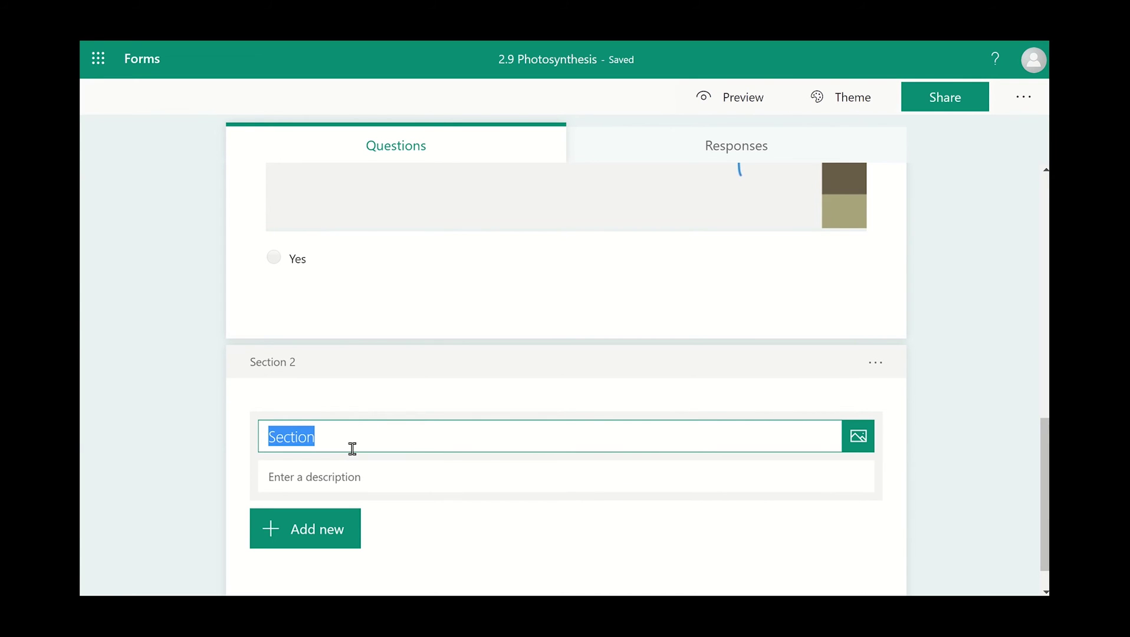
Step: Clear the section title and paste 'Please complete ALL the questions below.' as its description
key(BackSpace)
click(351, 476)
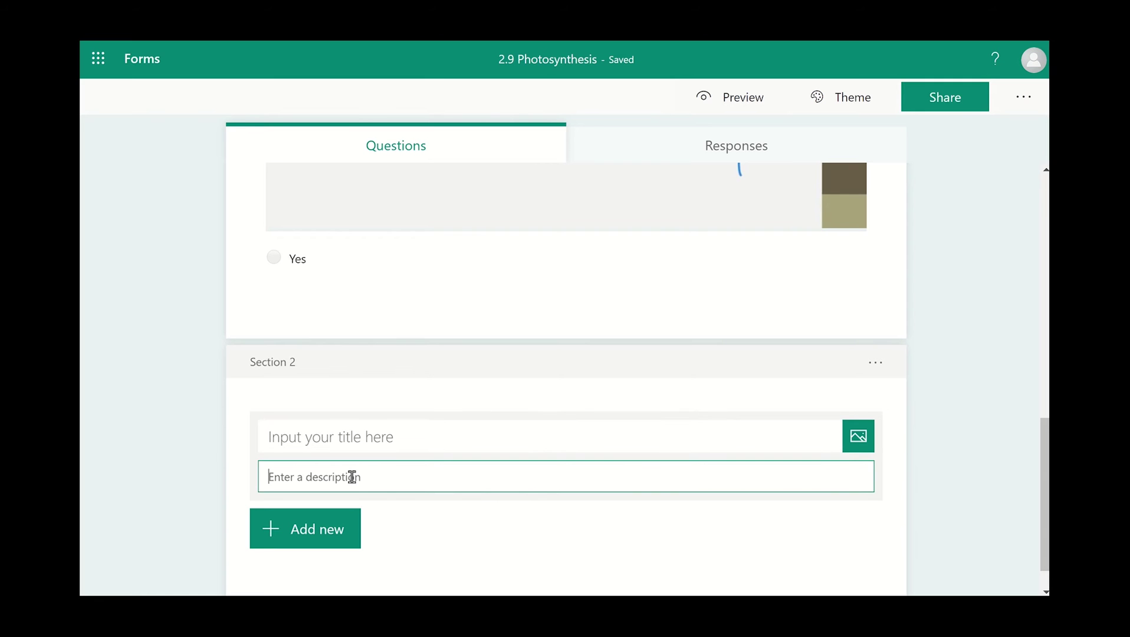
text(Please complete ALL the questions below.)
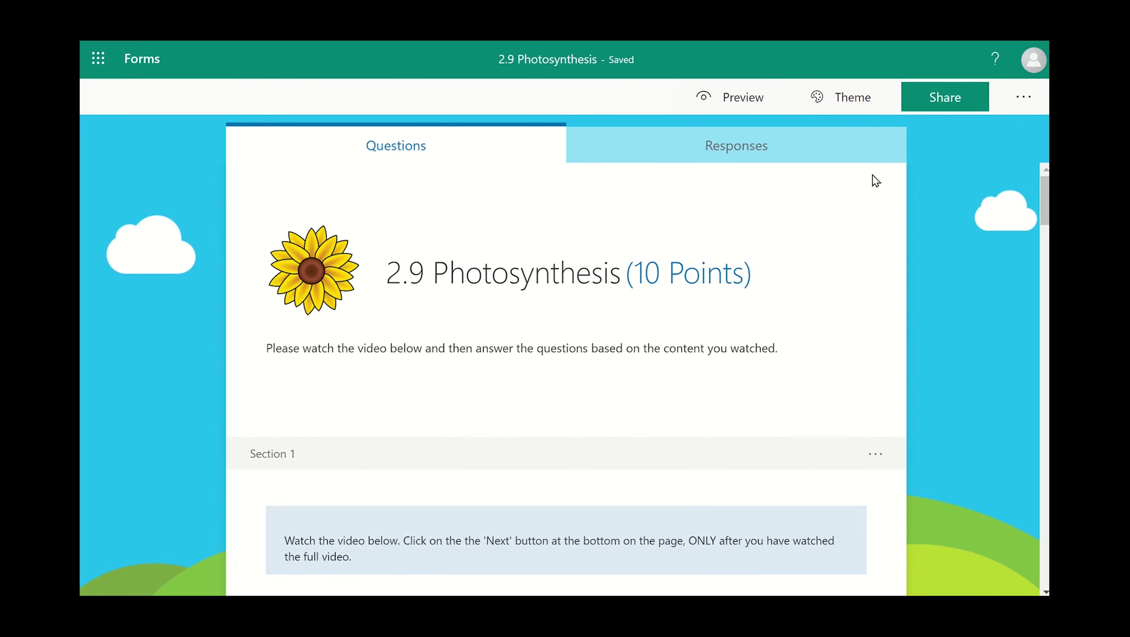
Step: Turn on Record name, One response per person and email receipts in the quiz settings
click(1021, 98)
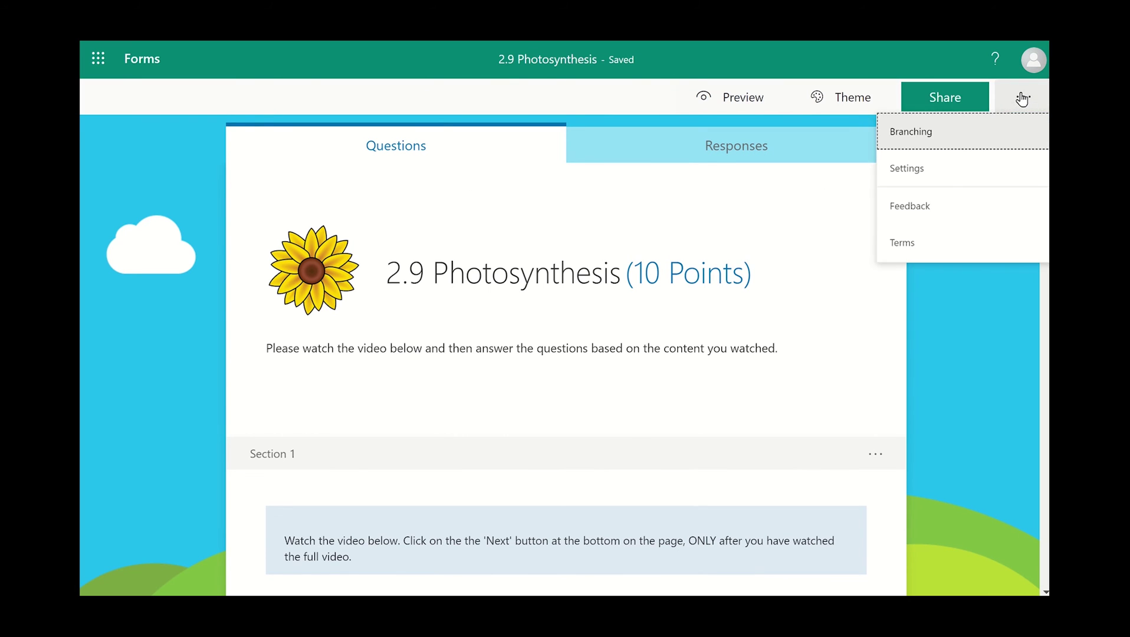
click(959, 165)
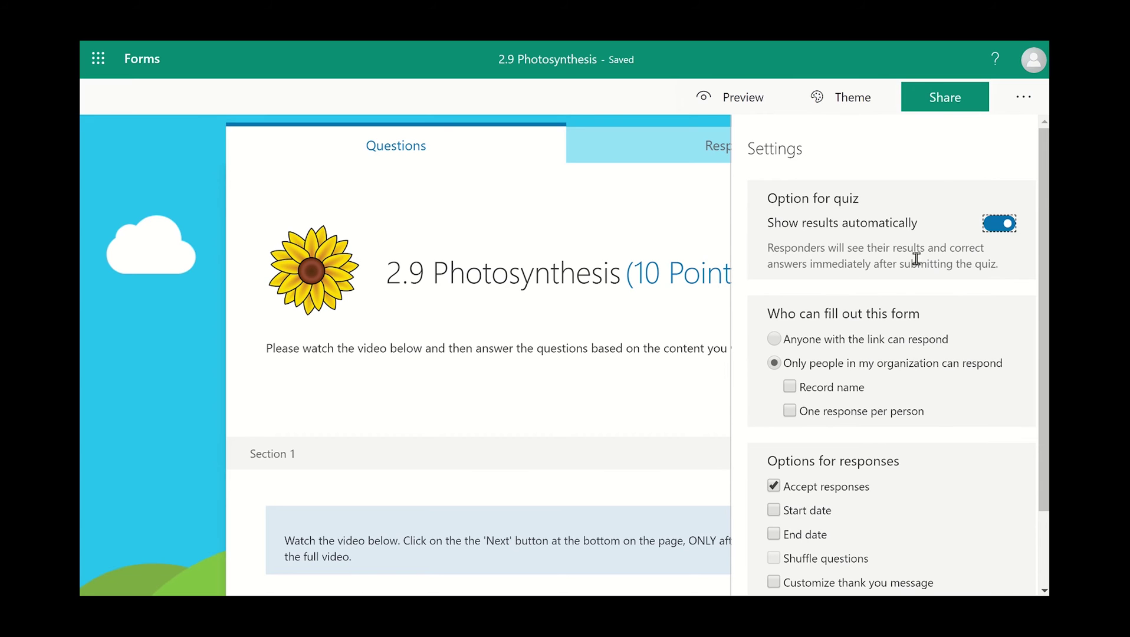
click(790, 387)
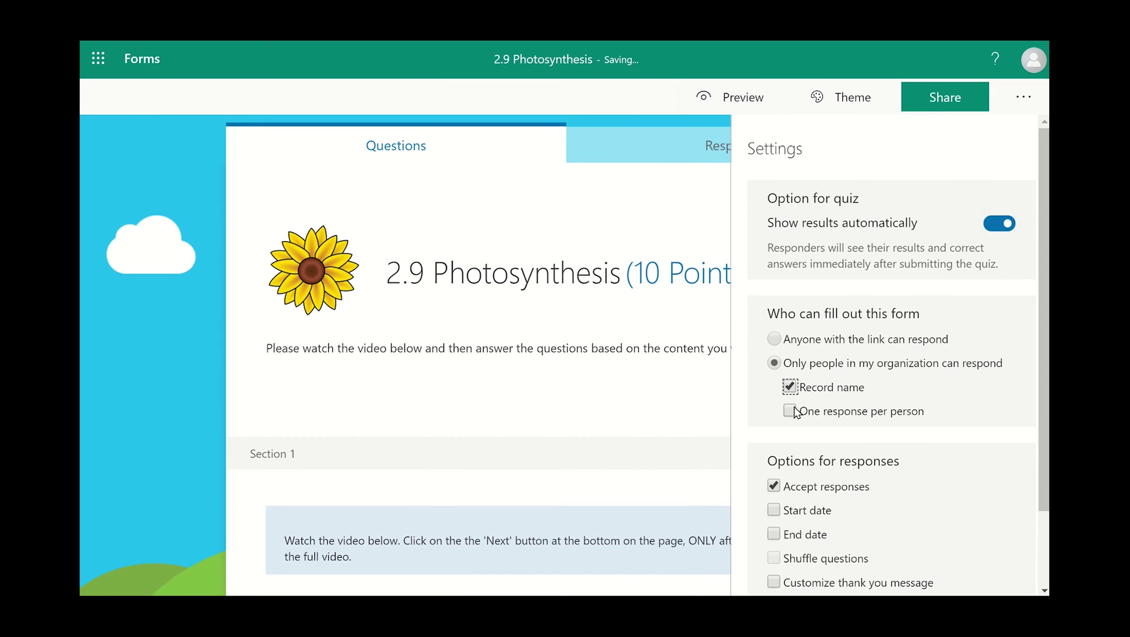
click(790, 411)
drag(1041, 353, 1040, 441)
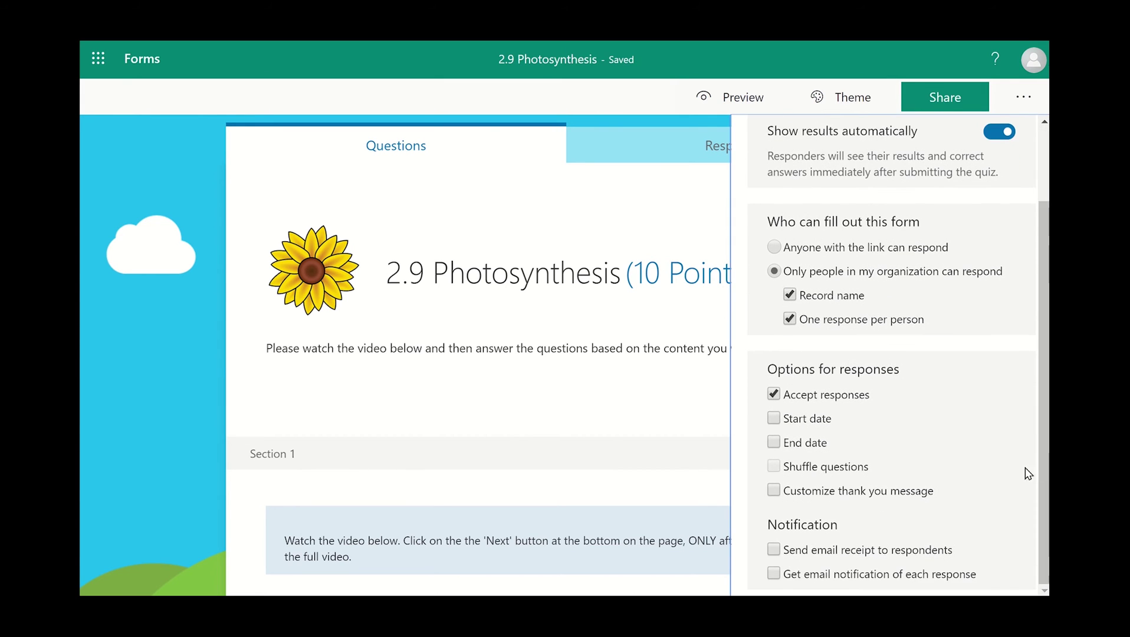
click(774, 551)
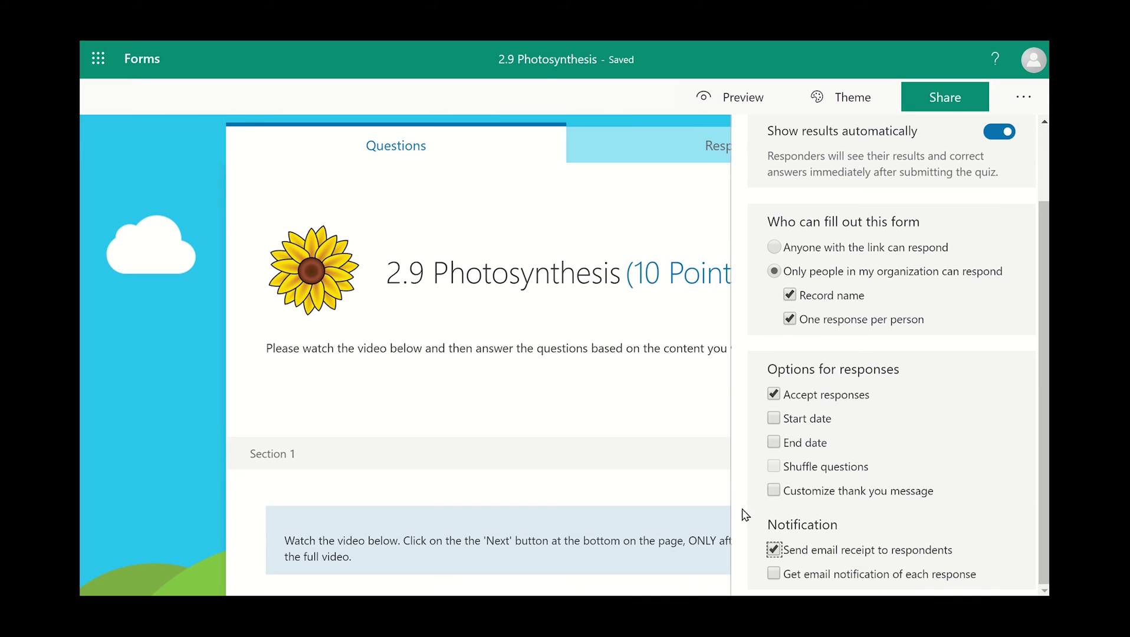
click(194, 328)
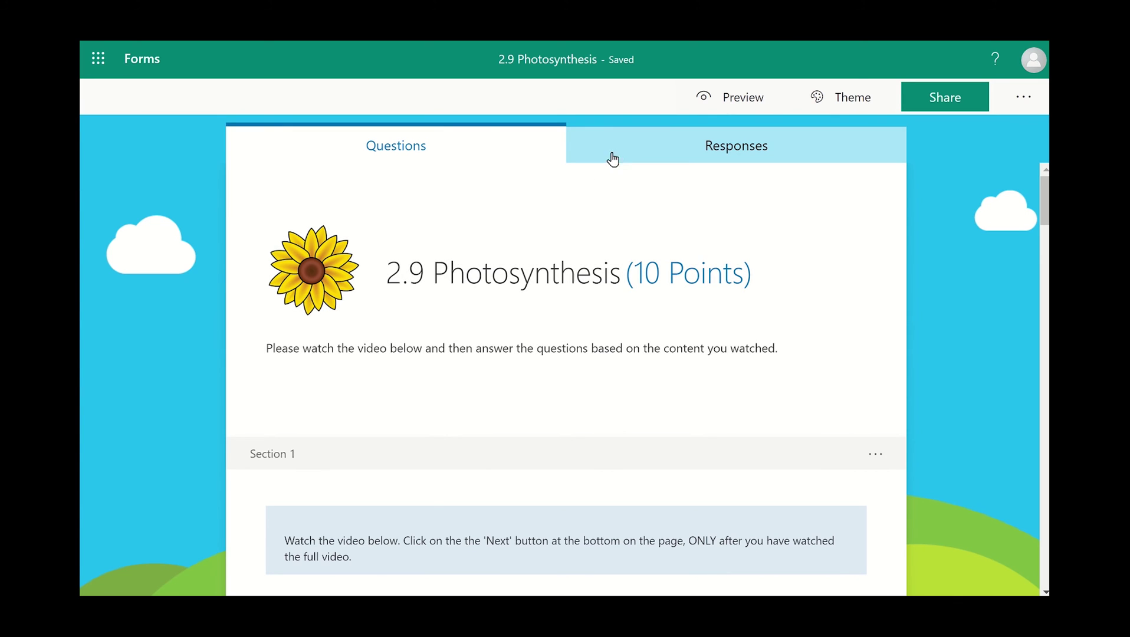
click(722, 99)
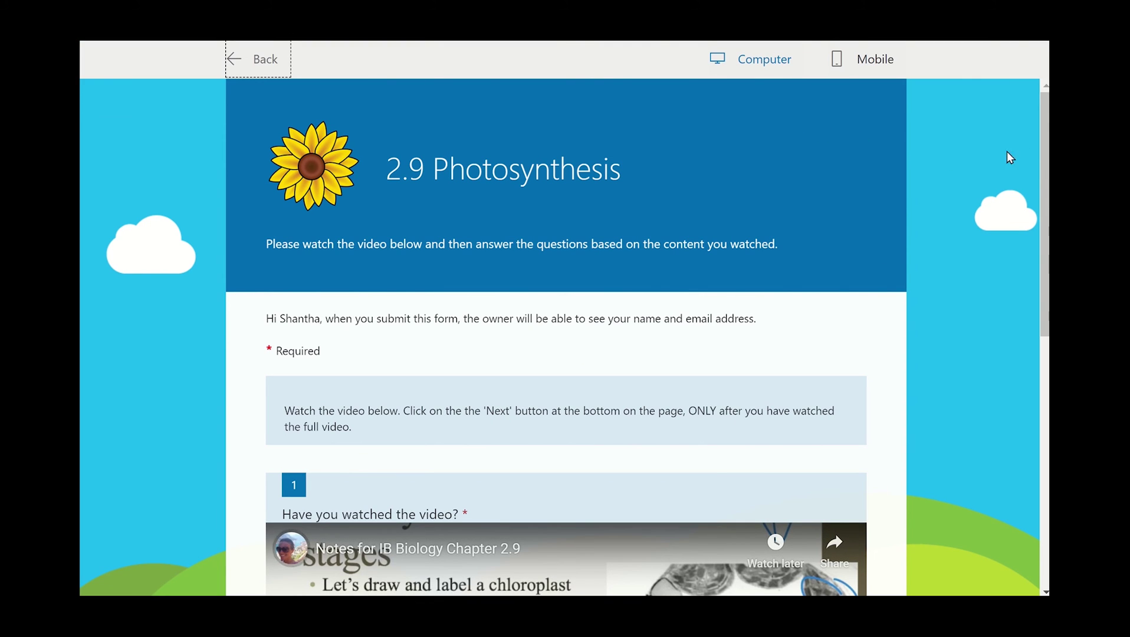
drag(1045, 157, 1031, 381)
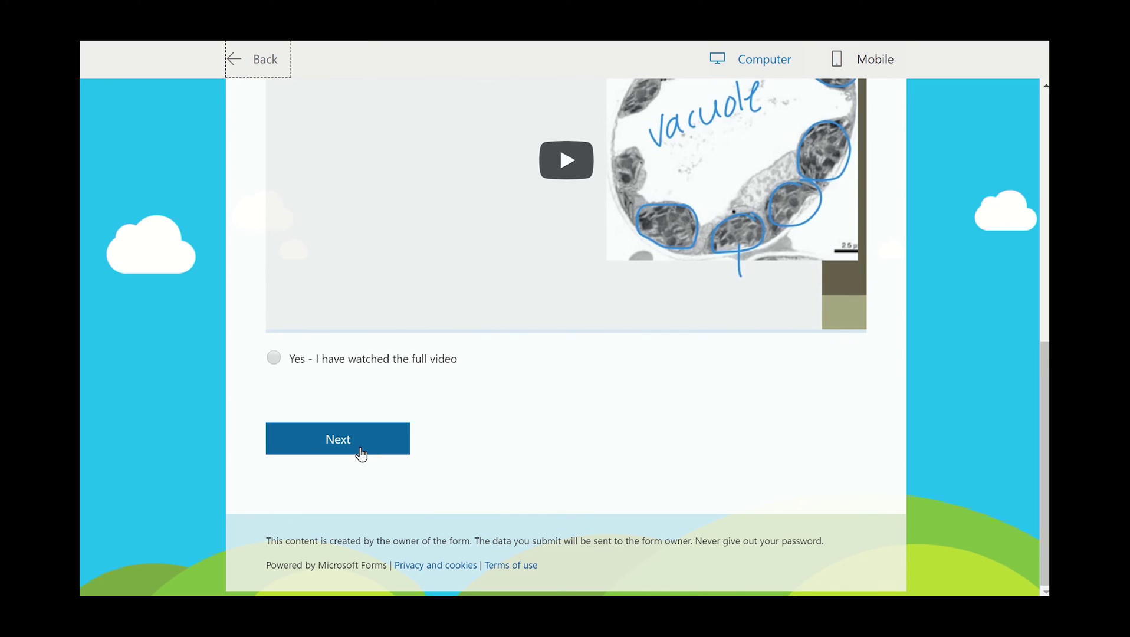
click(273, 359)
click(348, 439)
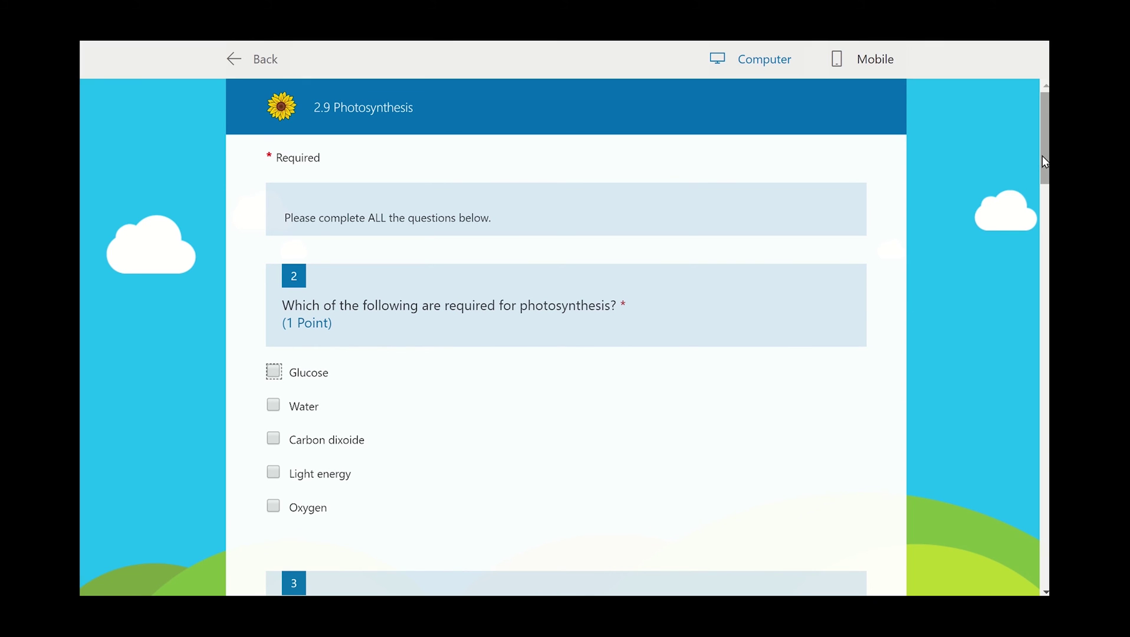
drag(1041, 156, 1041, 541)
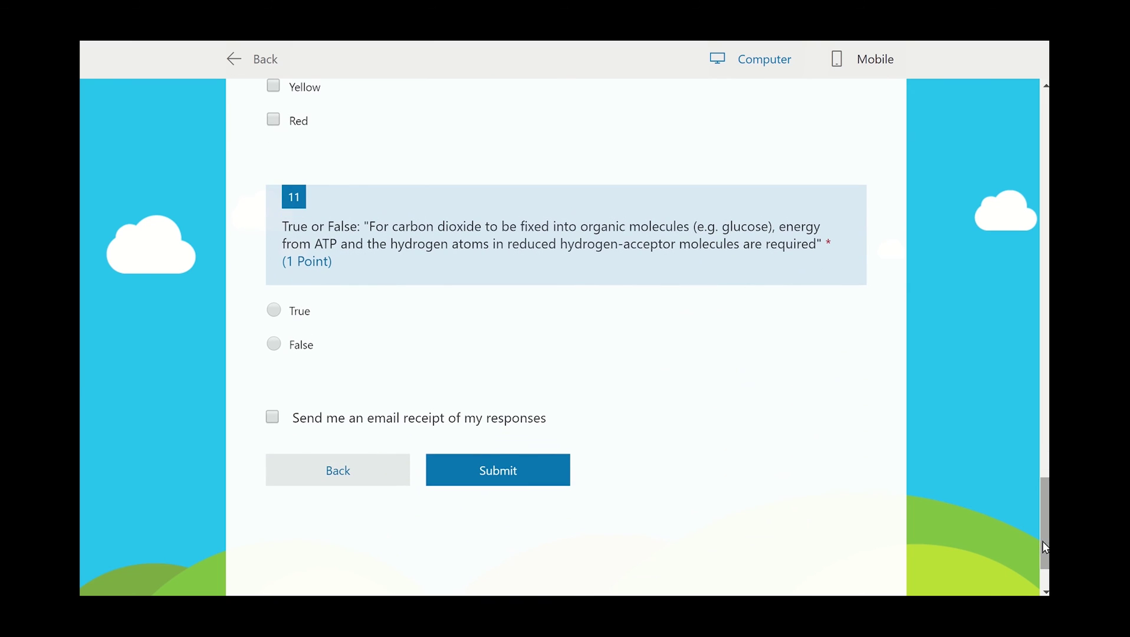
click(256, 58)
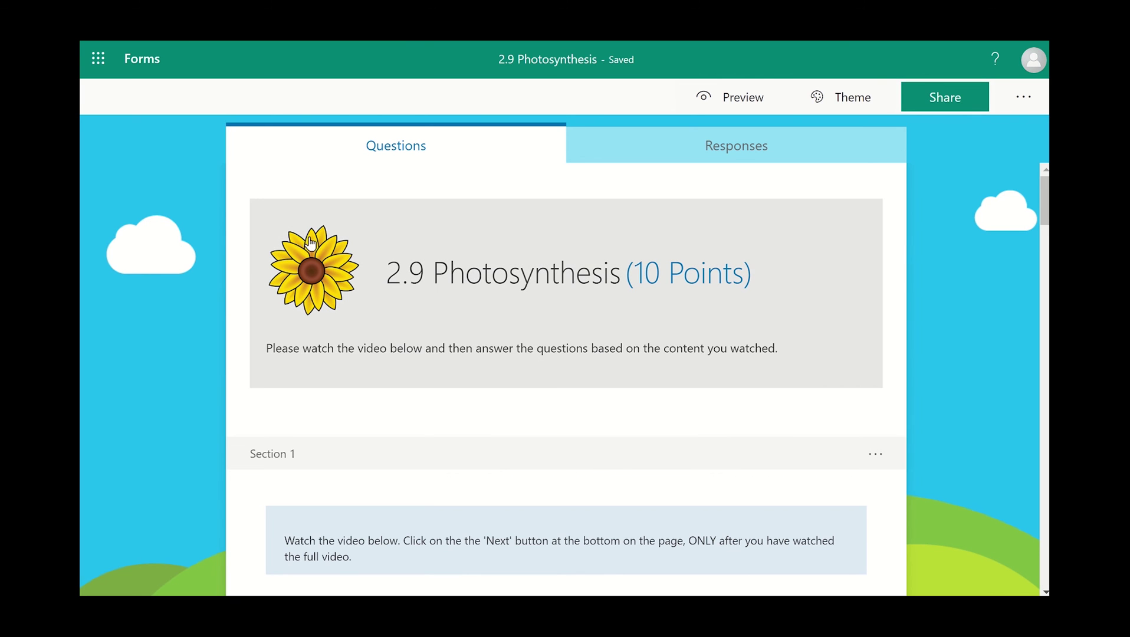
click(944, 97)
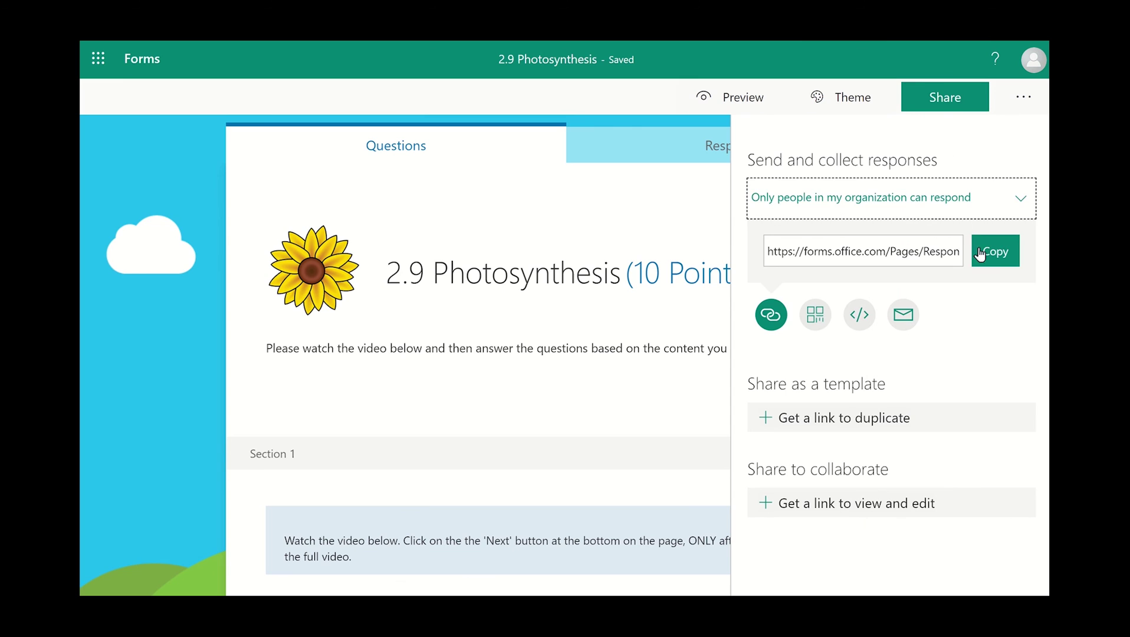
click(995, 251)
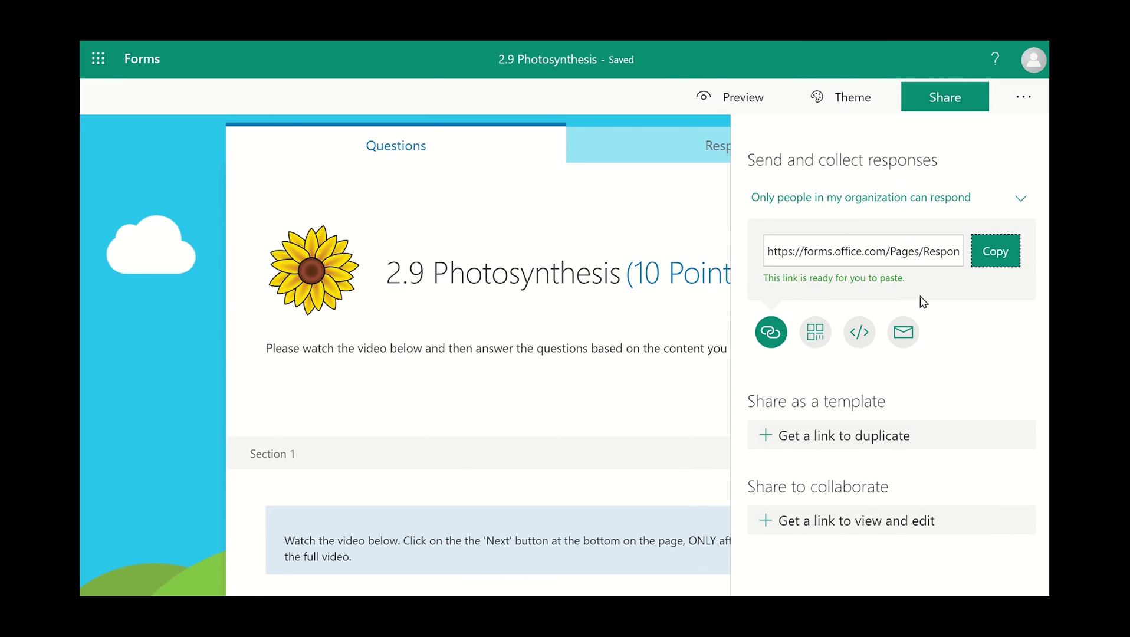
click(815, 333)
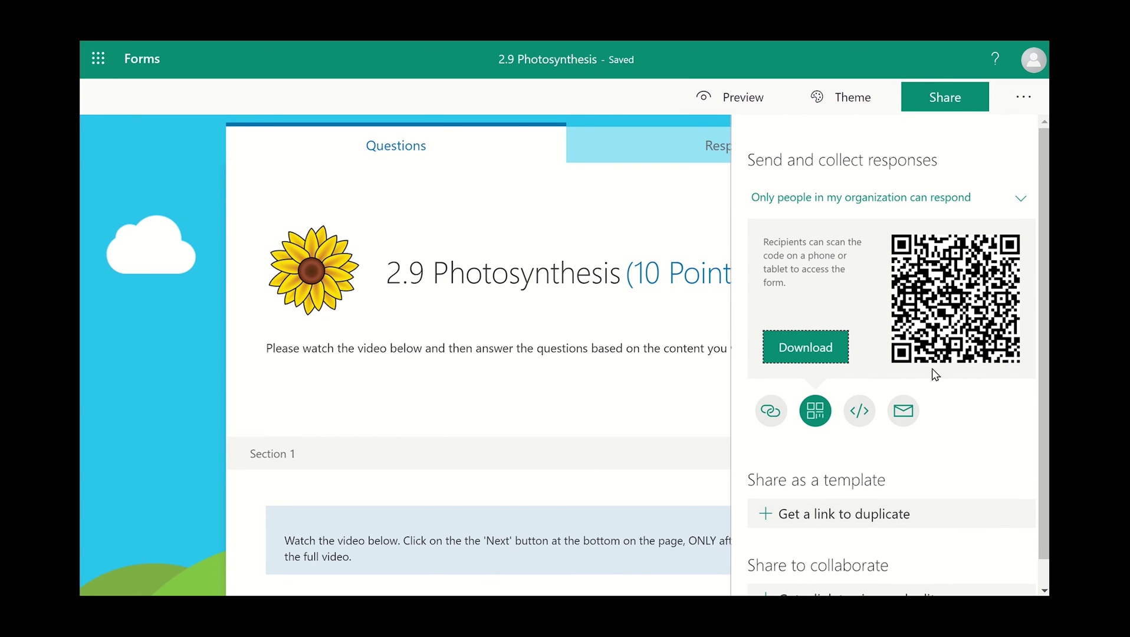
click(193, 286)
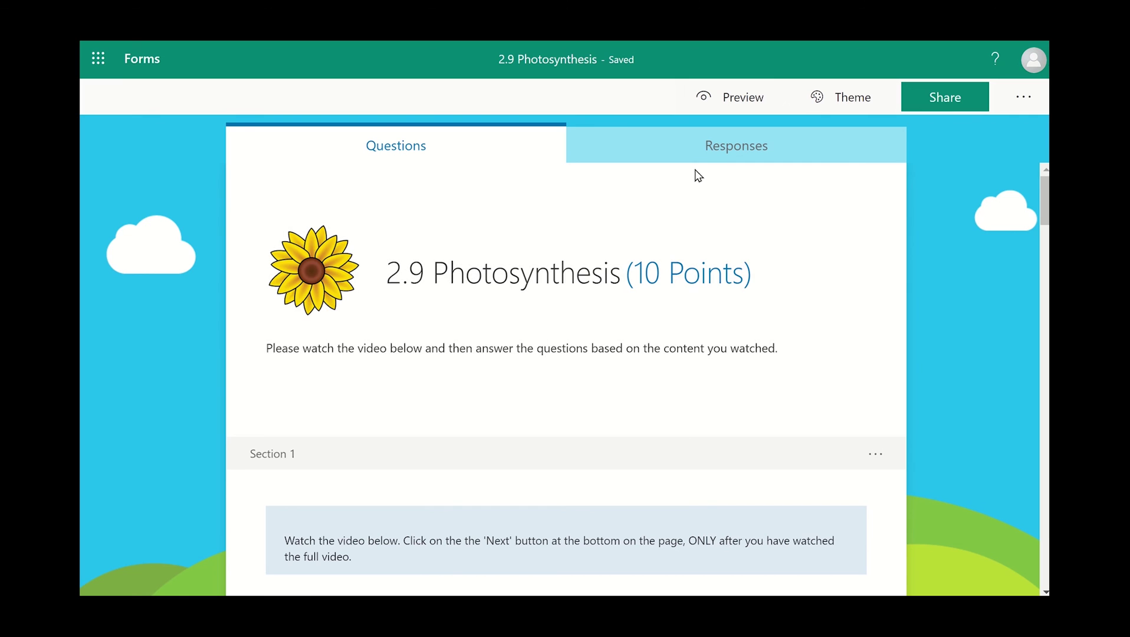
Step: Show the Responses summary: 5 submissions with a 6.4 average score
click(727, 146)
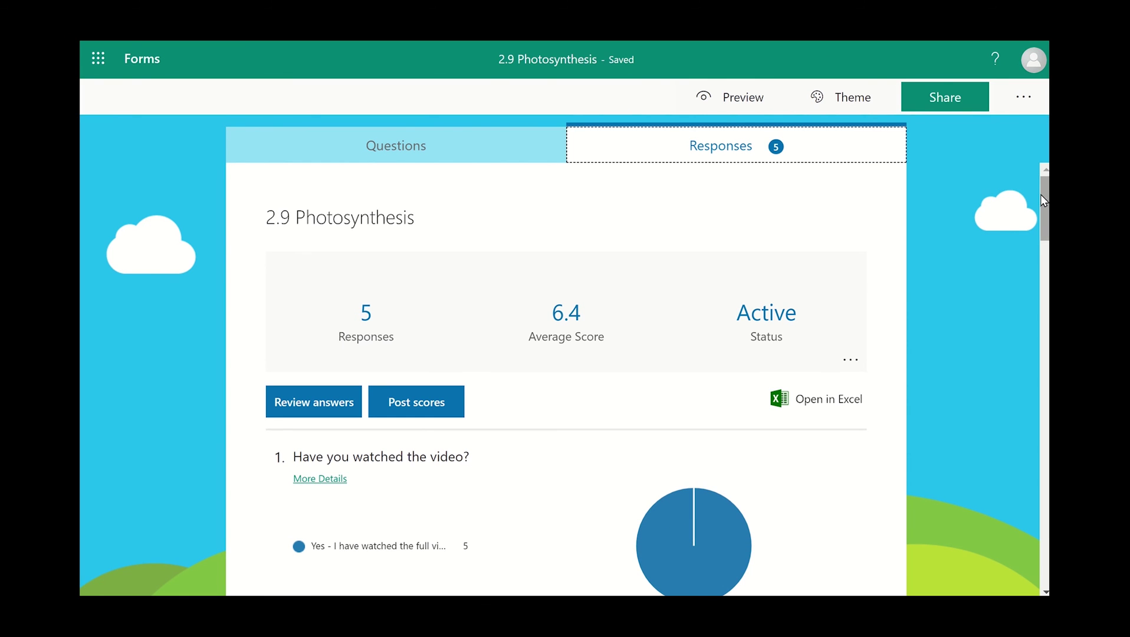
drag(1039, 194, 1044, 384)
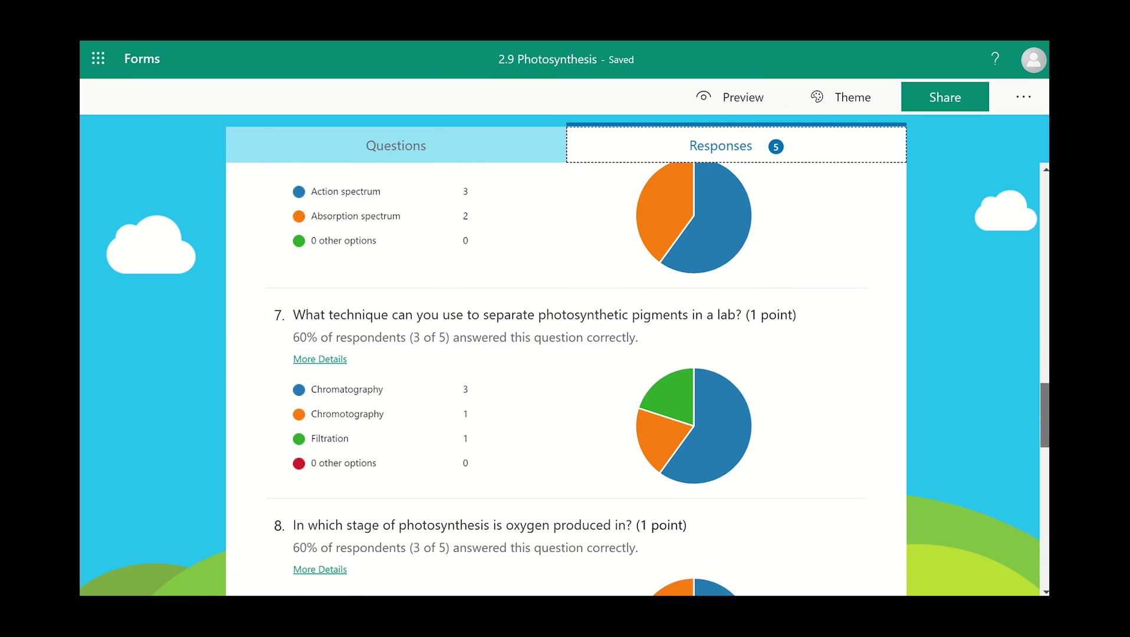
scroll(565, 379, down, 10)
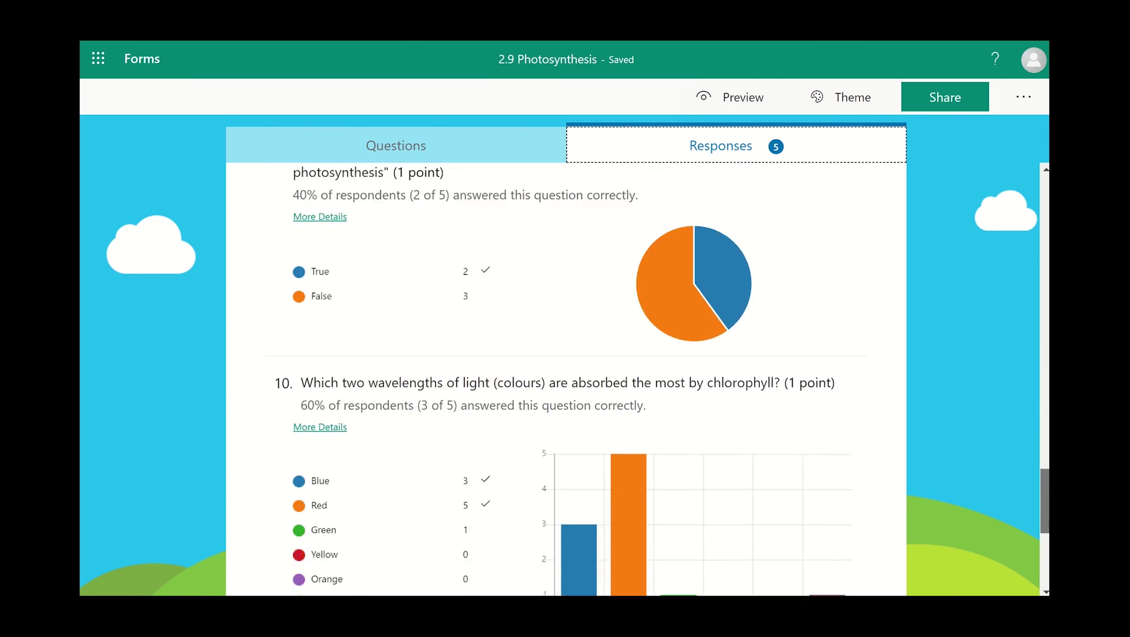